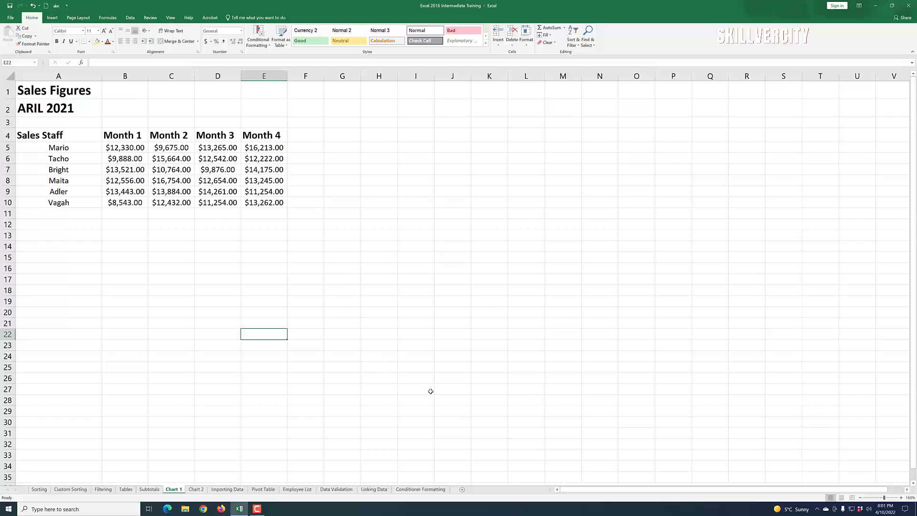
Select the sales table A4:E10, including the Sales Staff and month headers
click(47, 138)
drag(48, 137, 268, 203)
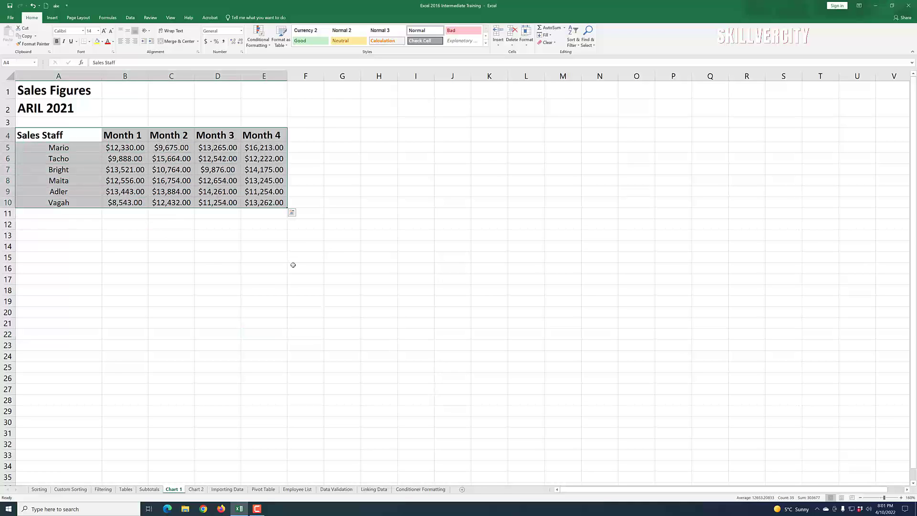
Browse all available chart types for the selected data, viewing Column, Pie and Bar, and leave without inserting one
click(291, 214)
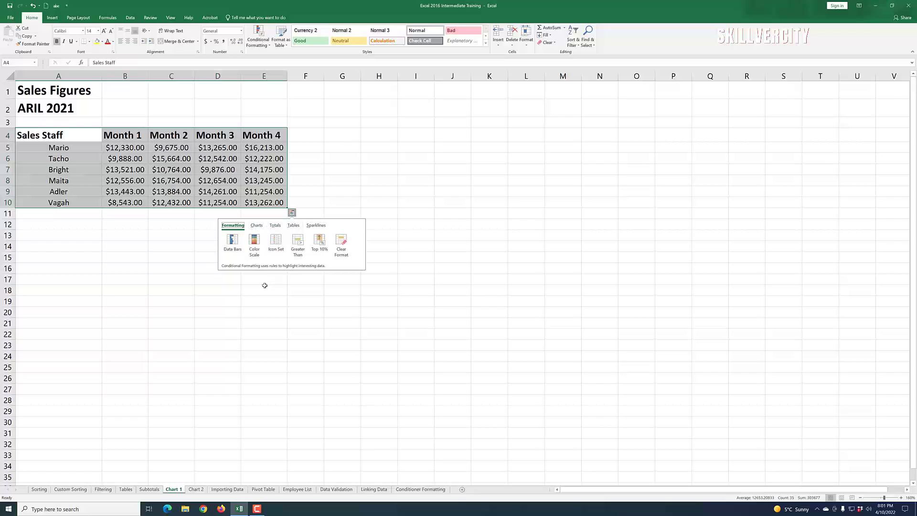
click(257, 226)
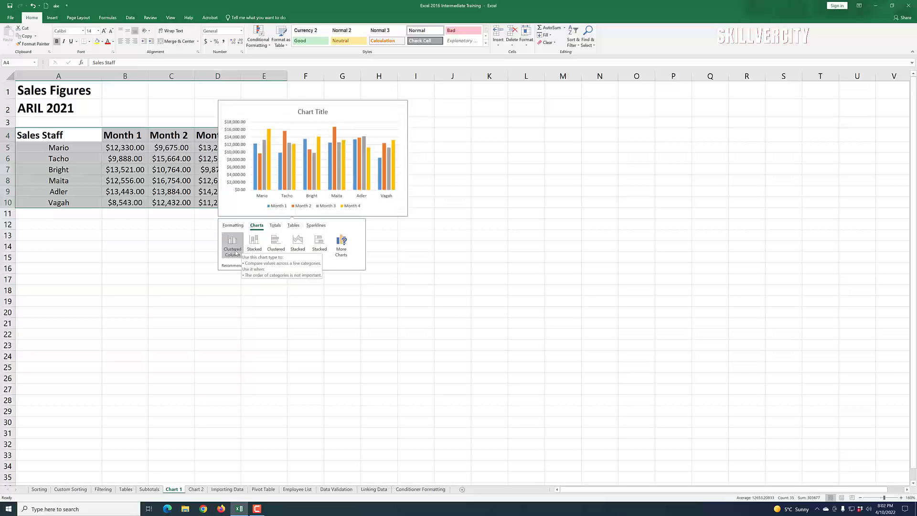
click(342, 253)
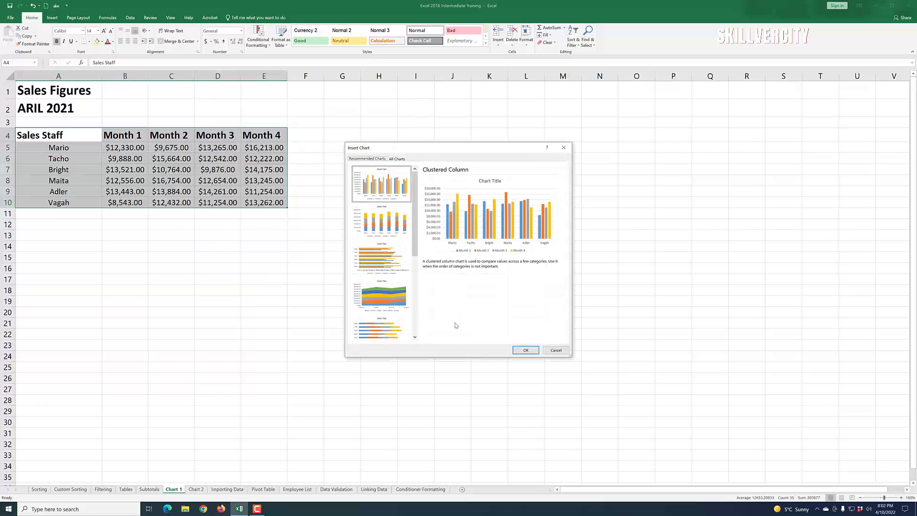
click(397, 159)
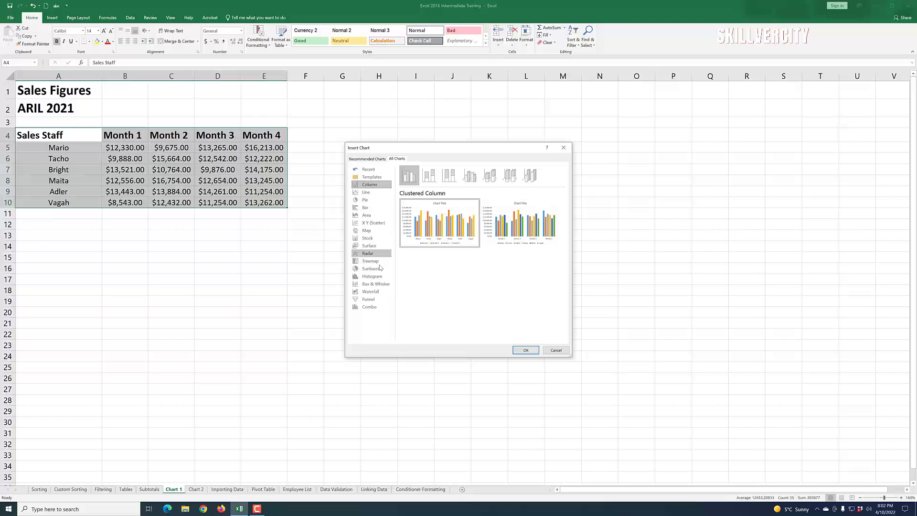
click(365, 200)
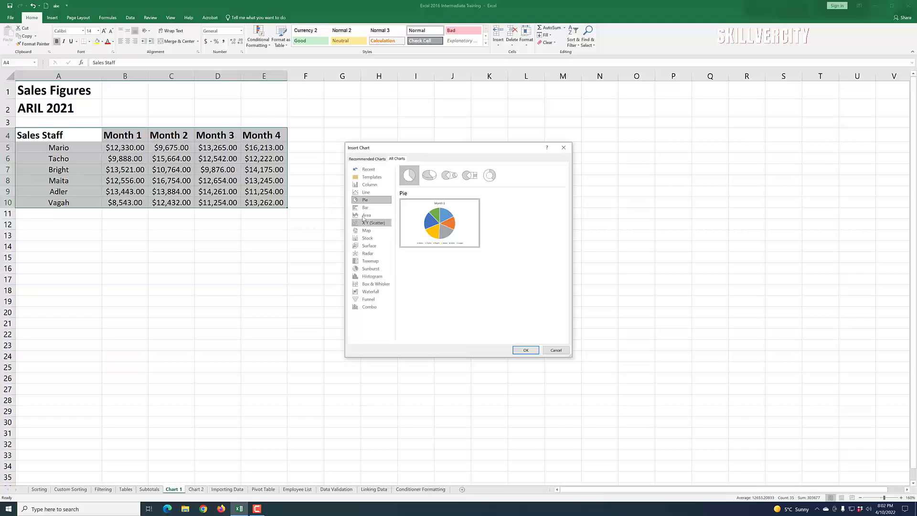
click(368, 211)
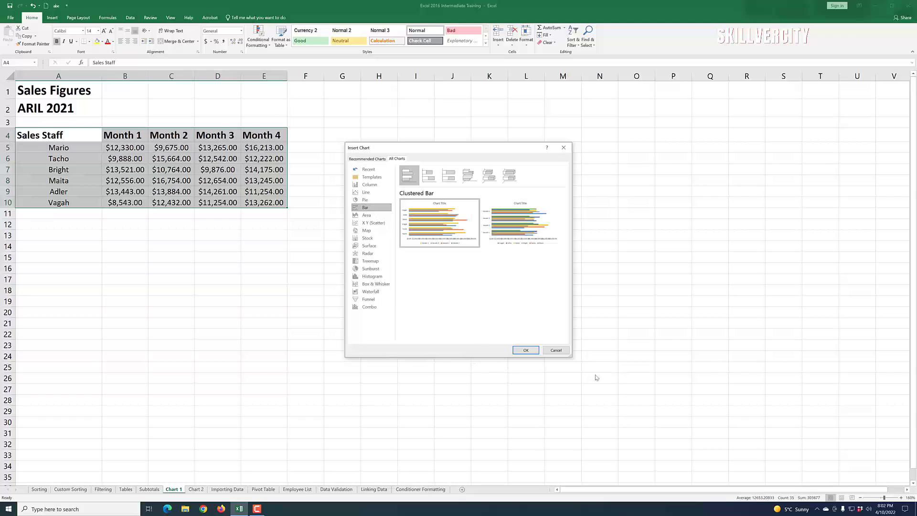
click(556, 351)
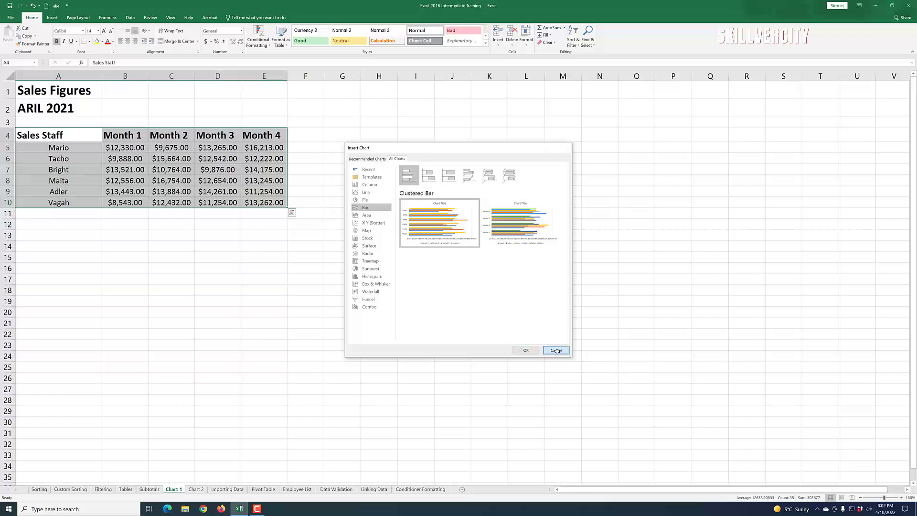
Insert the recommended Clustered Column chart for the selected sales table
click(293, 214)
click(256, 225)
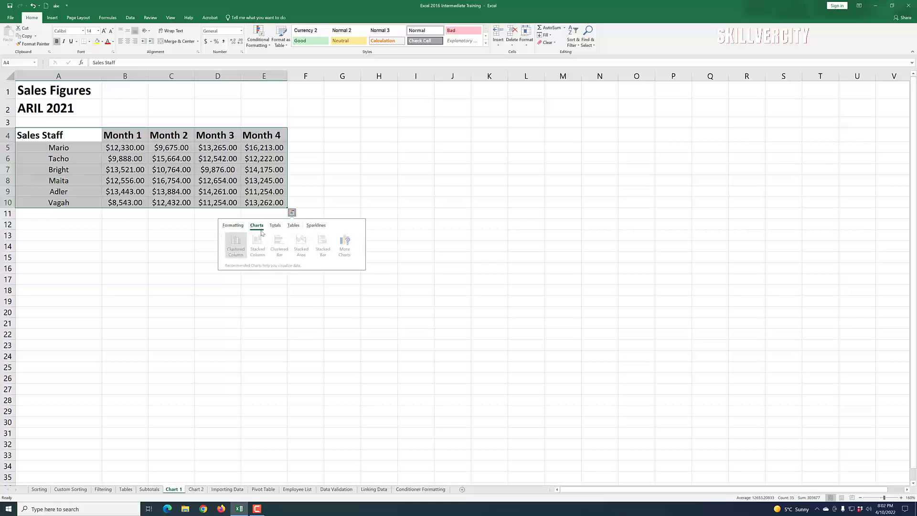
click(234, 245)
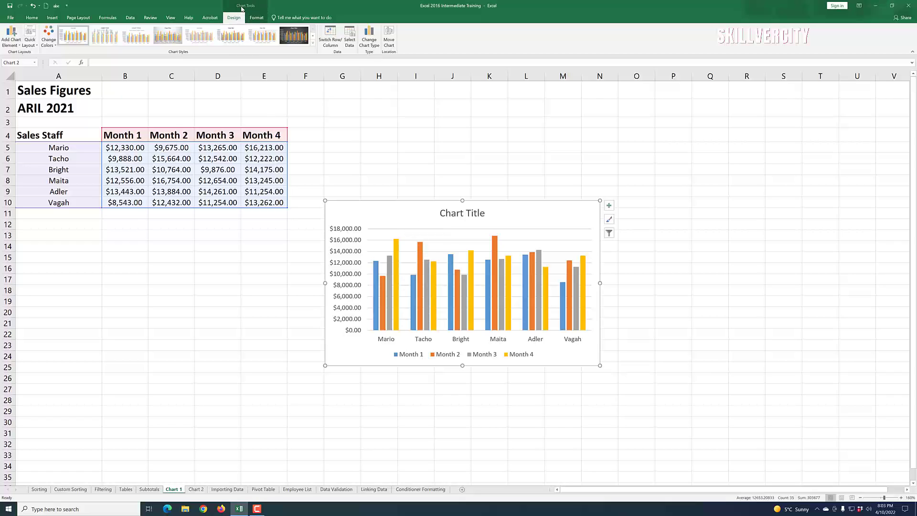
Switch the chart's rows and columns so the months form the categories and the sales staff form the series
click(331, 43)
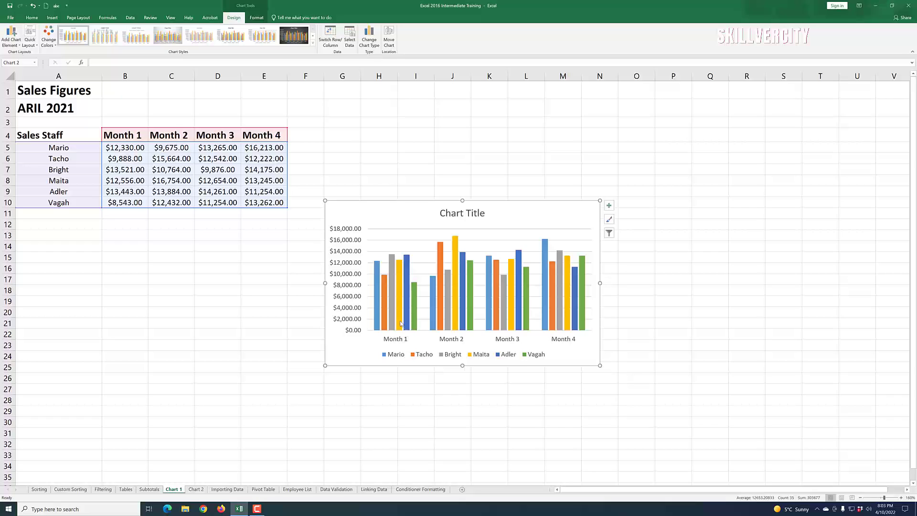
mouse_move(391, 320)
mouse_move(456, 244)
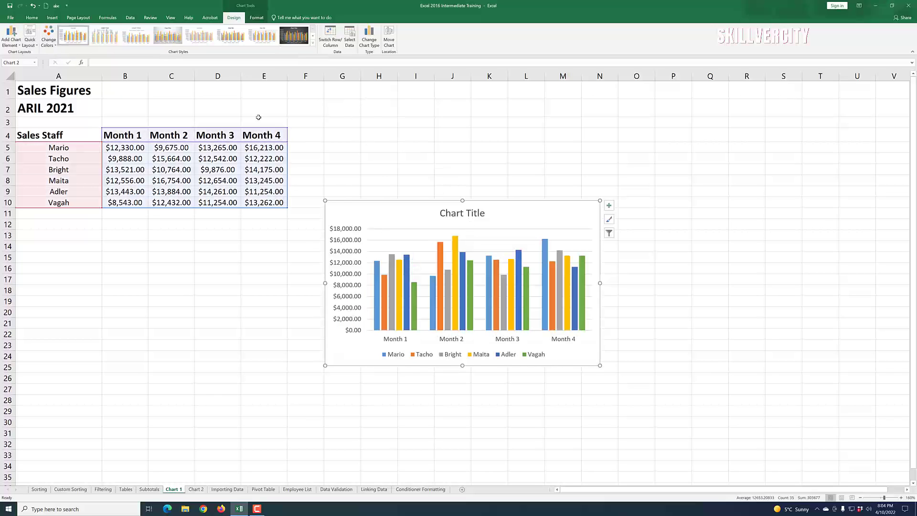
Preview the Stacked, 100% Stacked, 3-D Clustered and Clustered Column chart types, and leave without changing the type
click(369, 38)
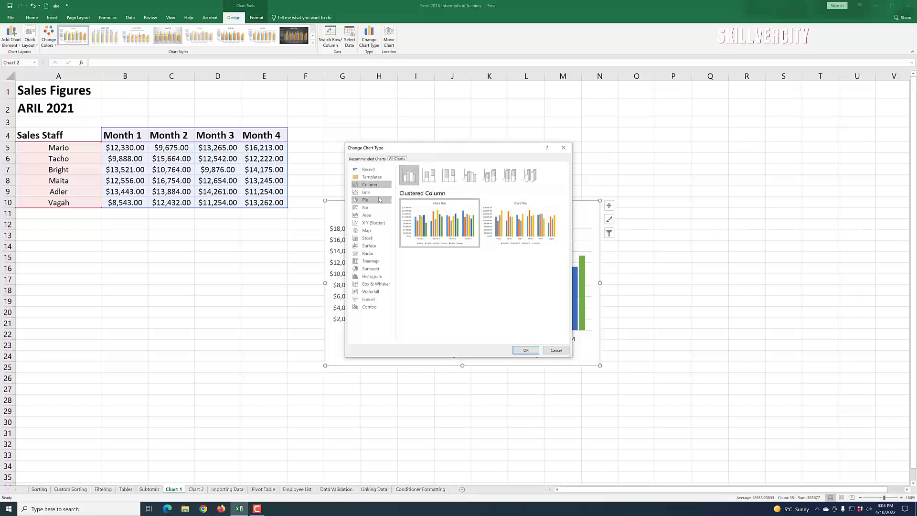
click(430, 176)
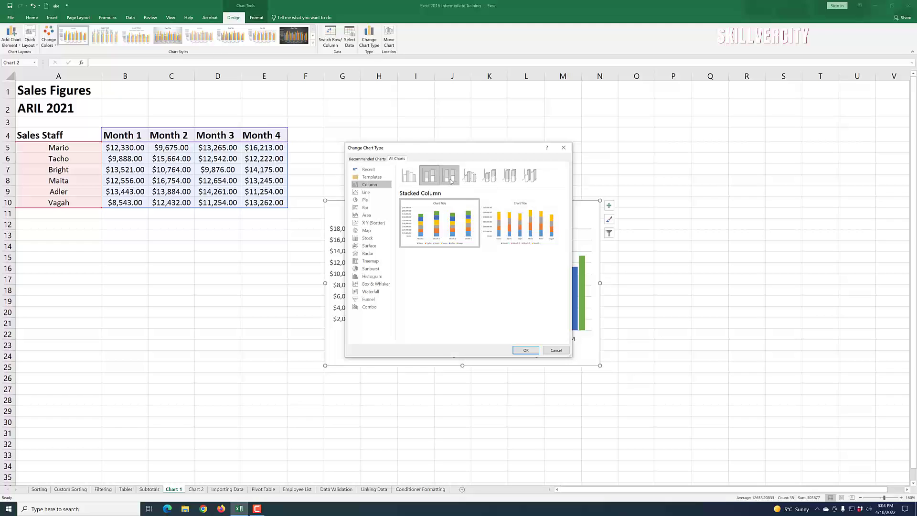
click(450, 181)
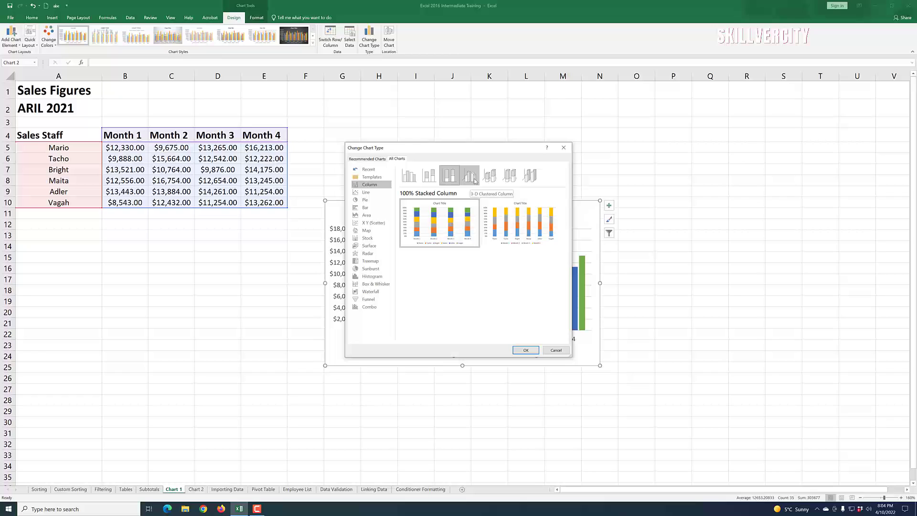
click(470, 176)
click(412, 182)
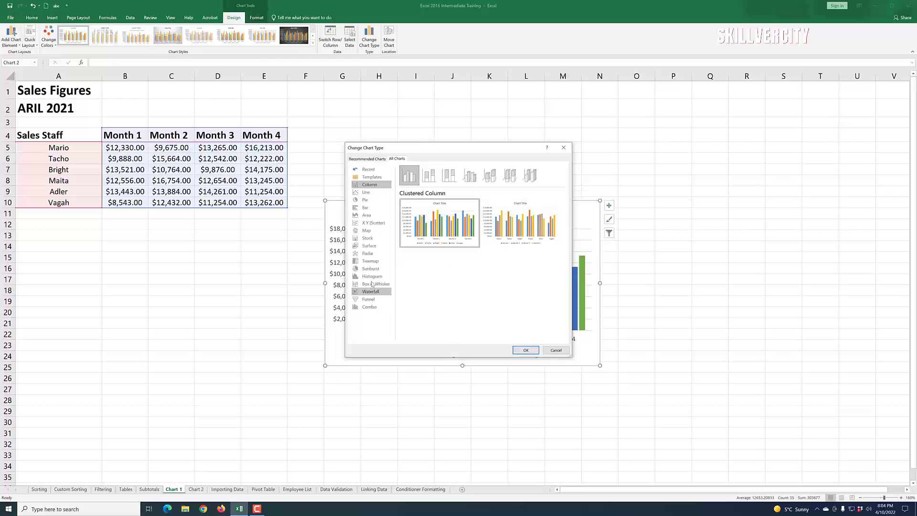
click(557, 353)
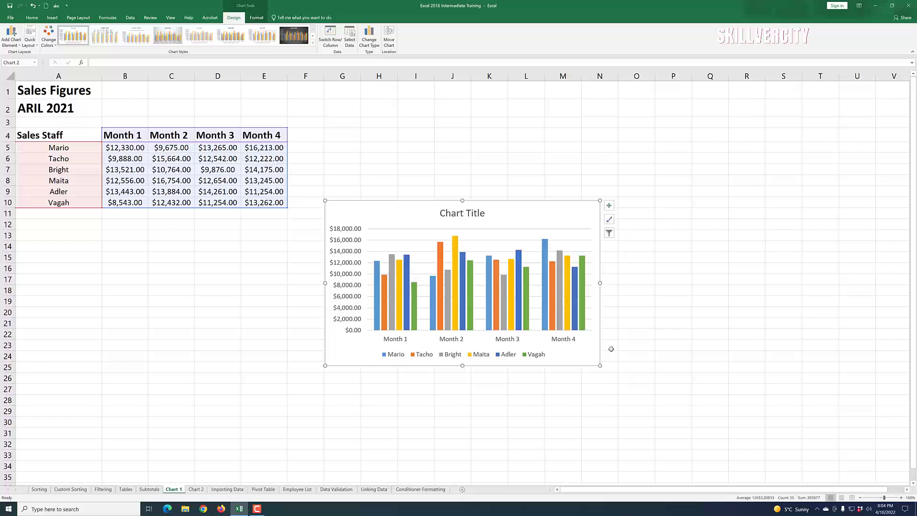
Try axis titles on the chart, undo them, and add a data table below the columns
click(610, 207)
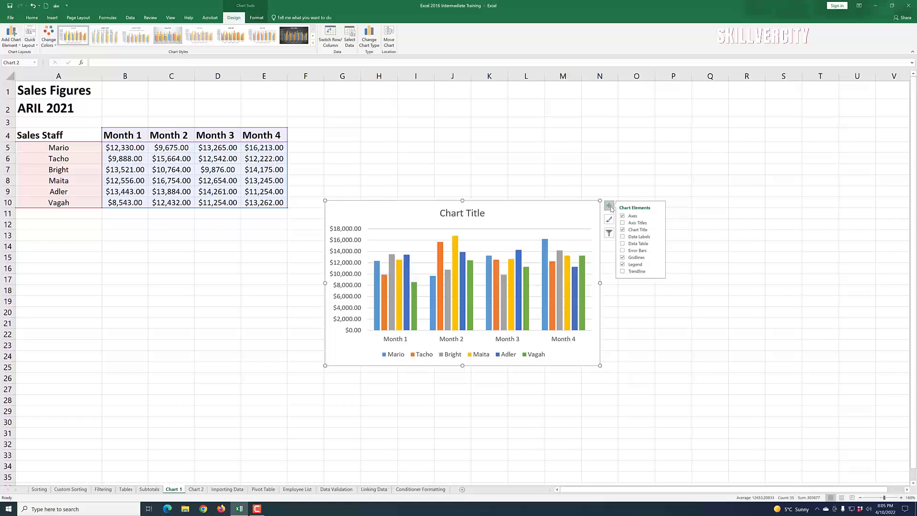
click(640, 222)
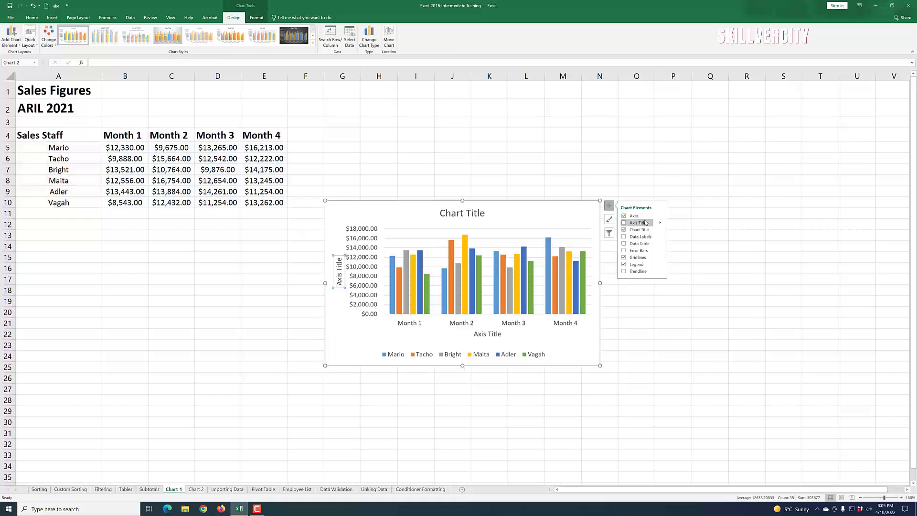
key(ctrl+z)
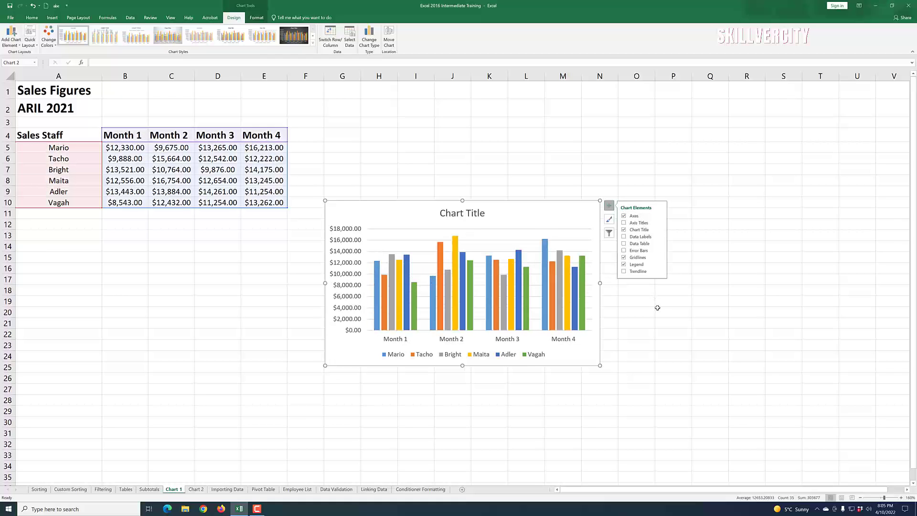
click(624, 244)
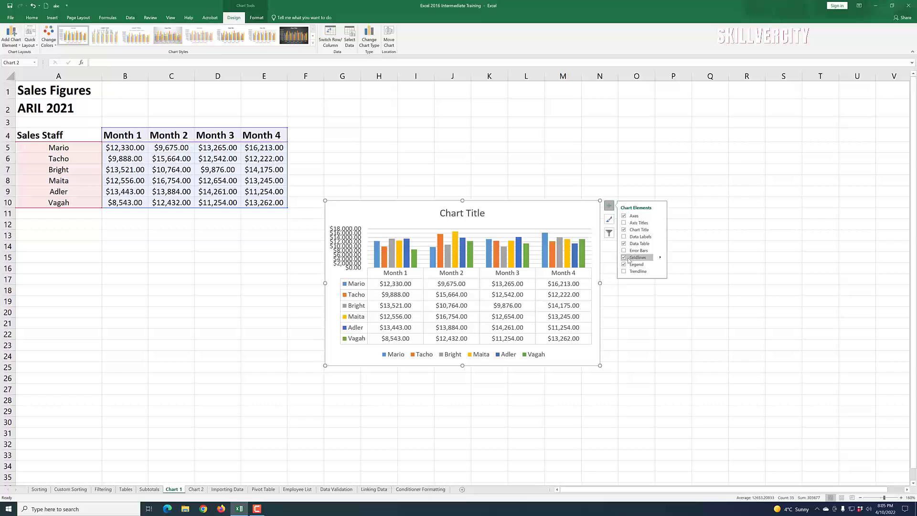
Toggle the axis titles on and off, and hide and restore the chart title
click(624, 223)
click(624, 223)
click(624, 230)
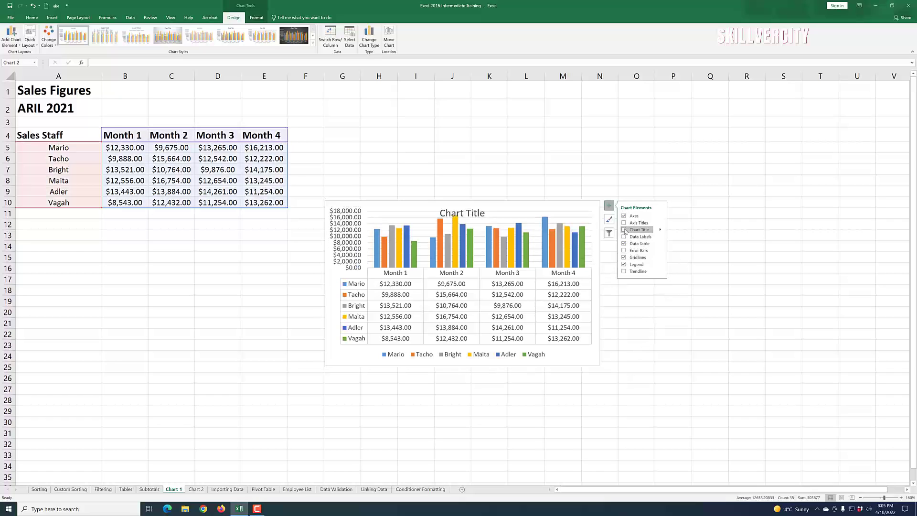
click(624, 230)
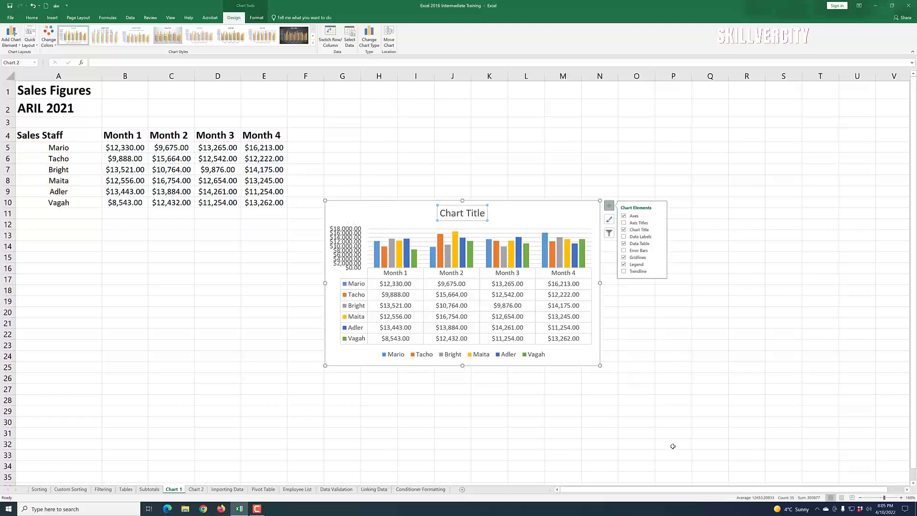
Hide and restore the chart's gridlines, remove and re-add its legend, and close the chart element options
click(624, 258)
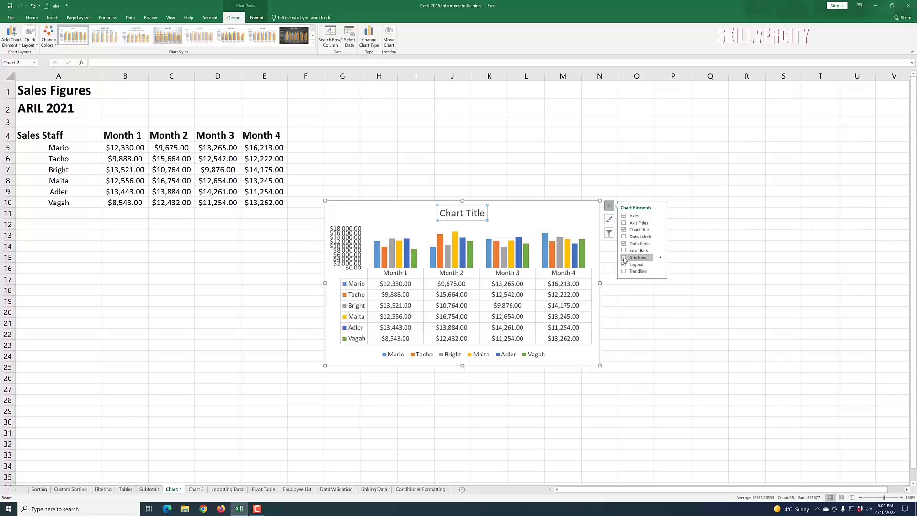
click(624, 258)
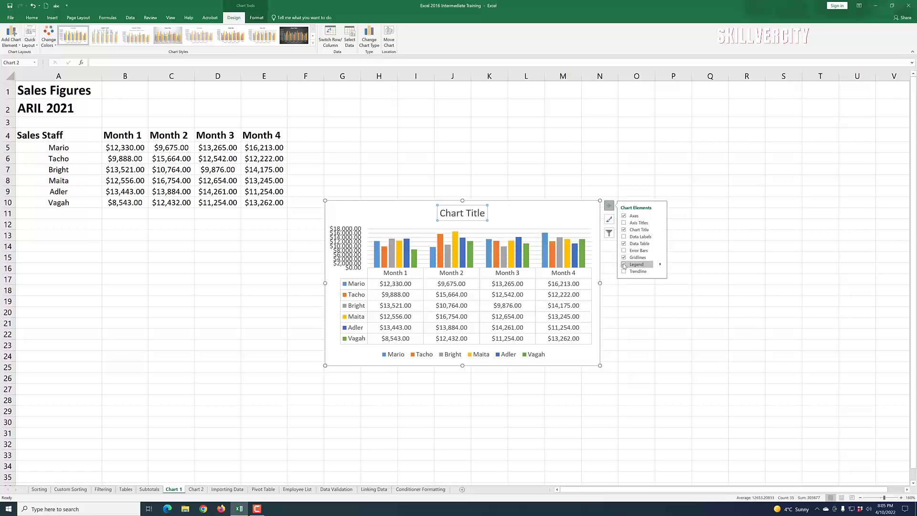
click(624, 266)
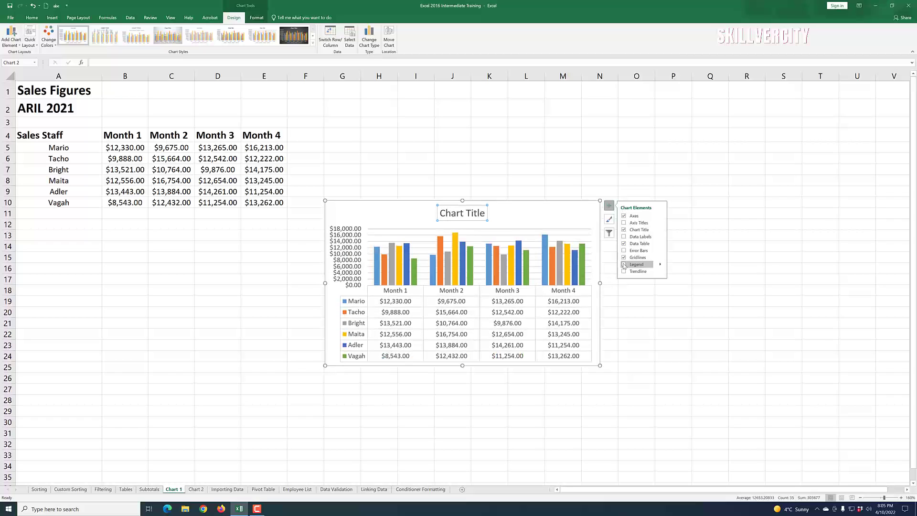
click(624, 265)
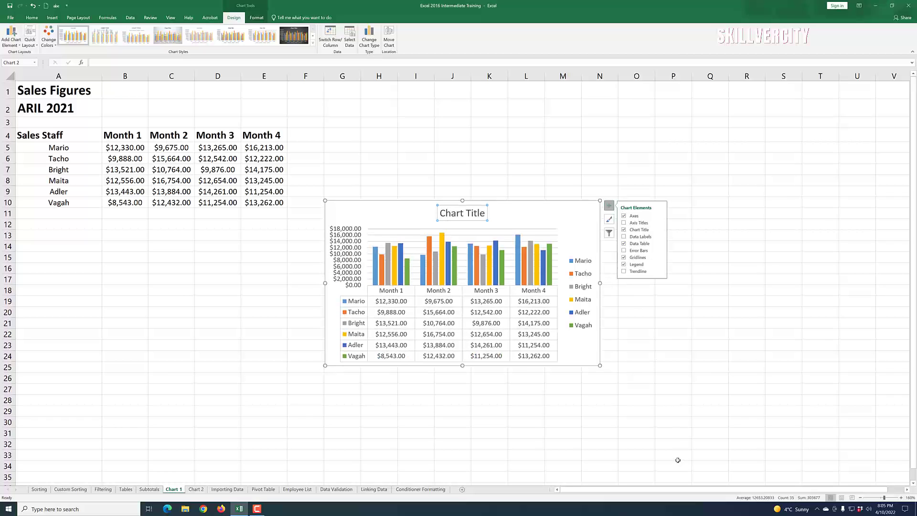
click(656, 355)
Preview the available styles for the sales chart, including Style 7, without applying any
click(564, 220)
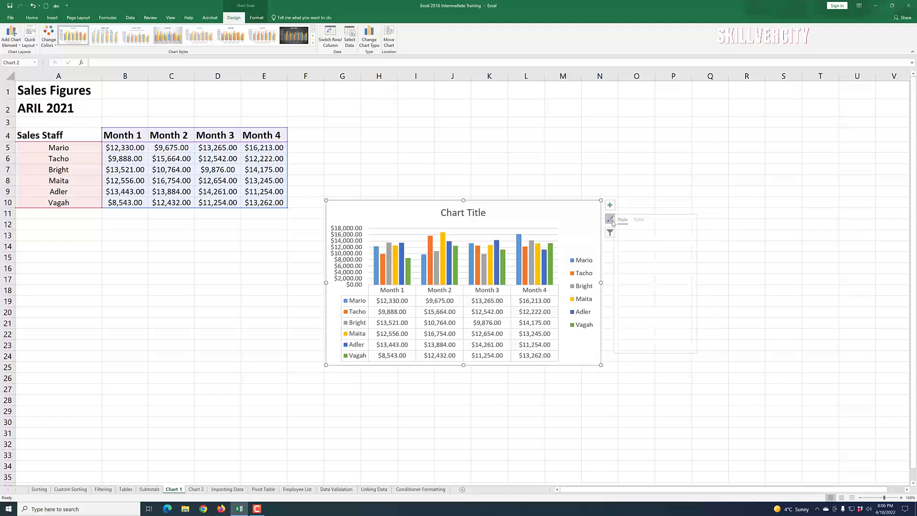
click(611, 219)
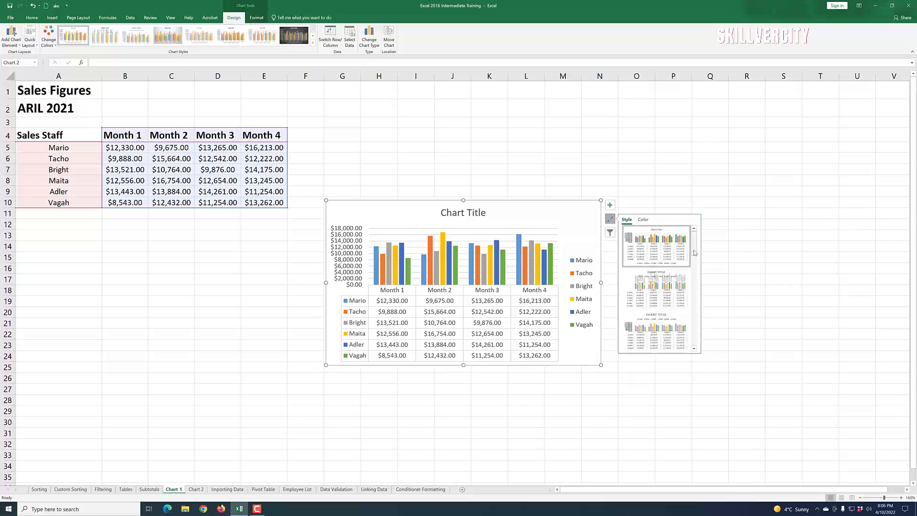
scroll(696, 302, down, 3)
drag(702, 298, 701, 303)
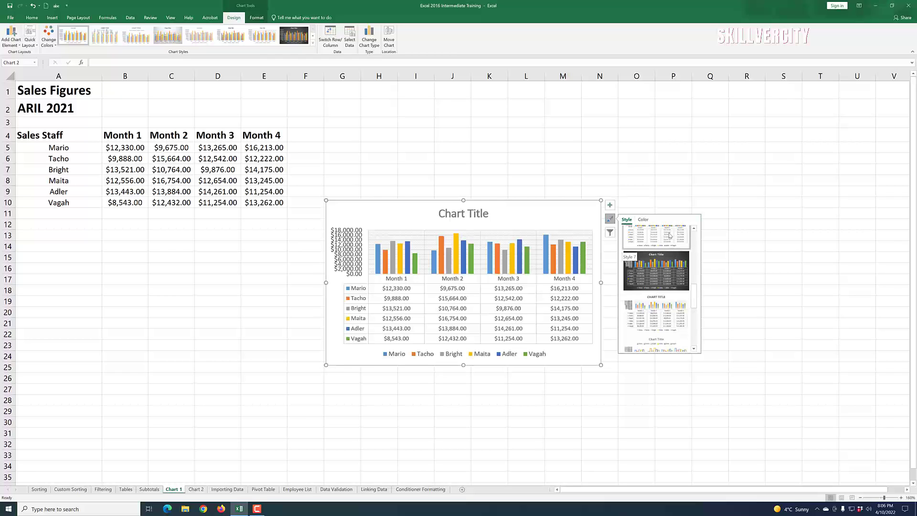
click(737, 266)
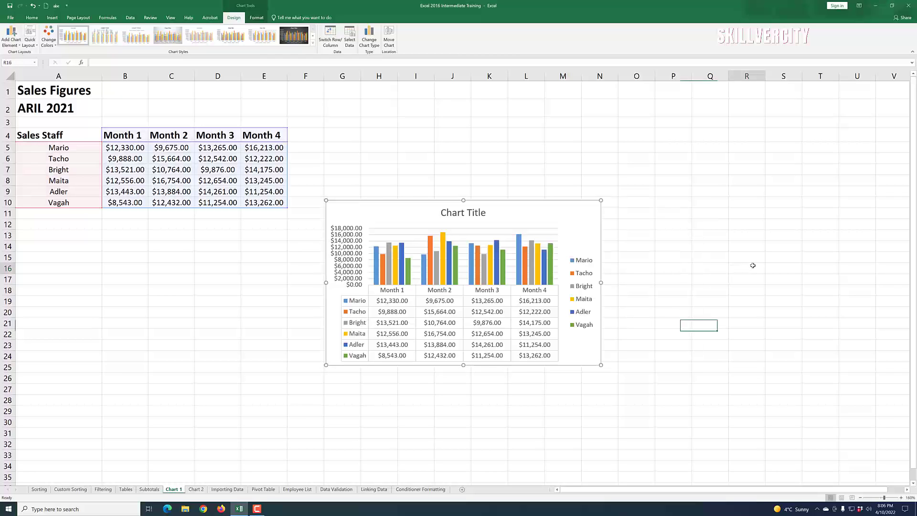
Filter the first staff member's series out of the sales chart and apply the filter
click(578, 225)
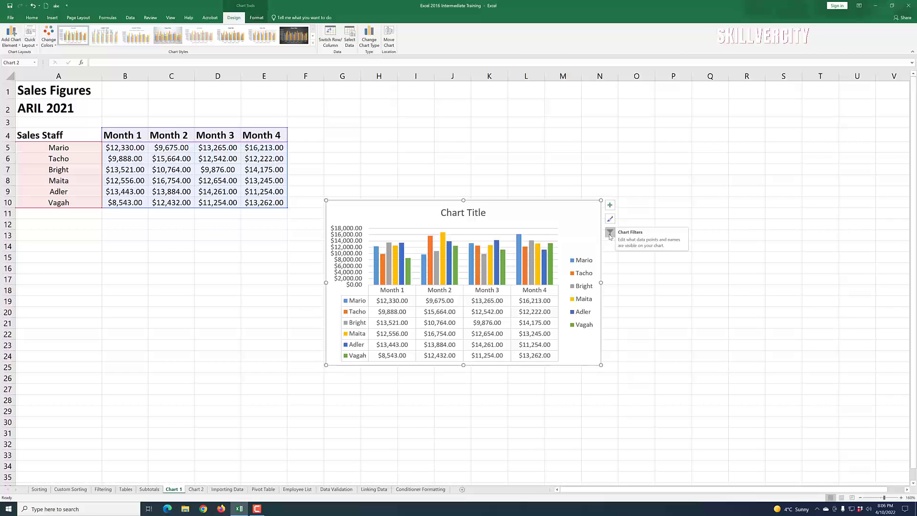
click(610, 233)
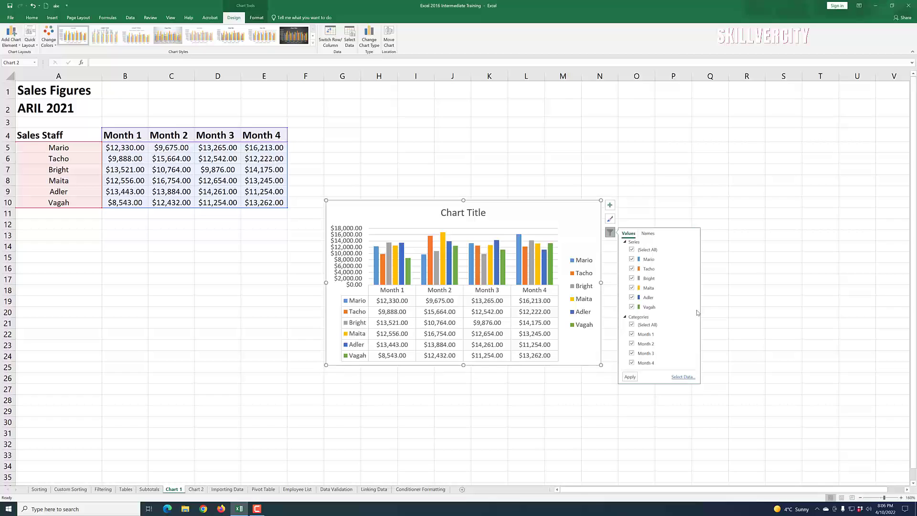
click(632, 258)
click(630, 377)
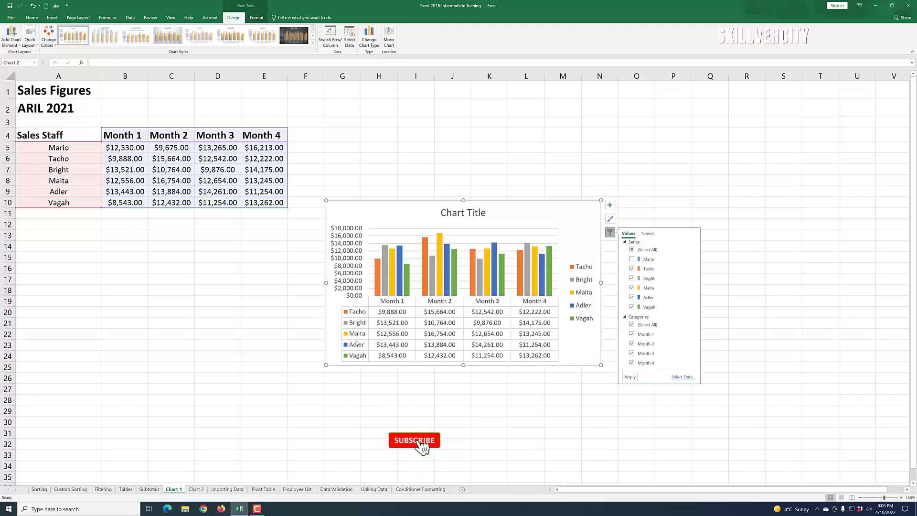
Restore the first staff member's series in the sales chart and apply the filter
click(632, 259)
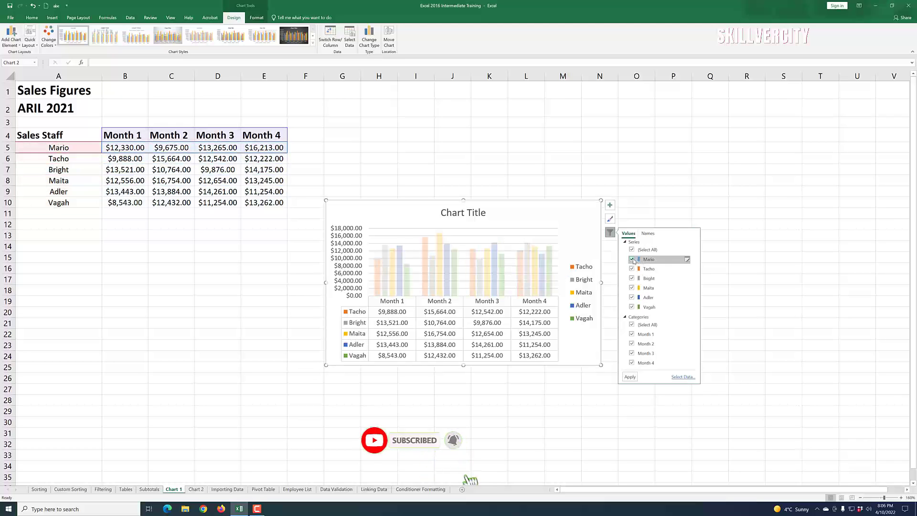
click(630, 377)
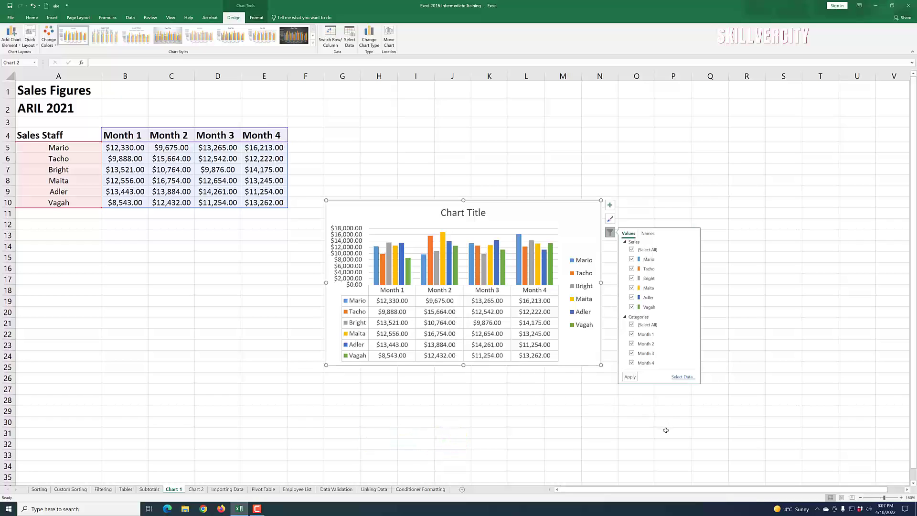
Filter the Month 4 category out of the sales chart and restore it, applying each change
click(632, 363)
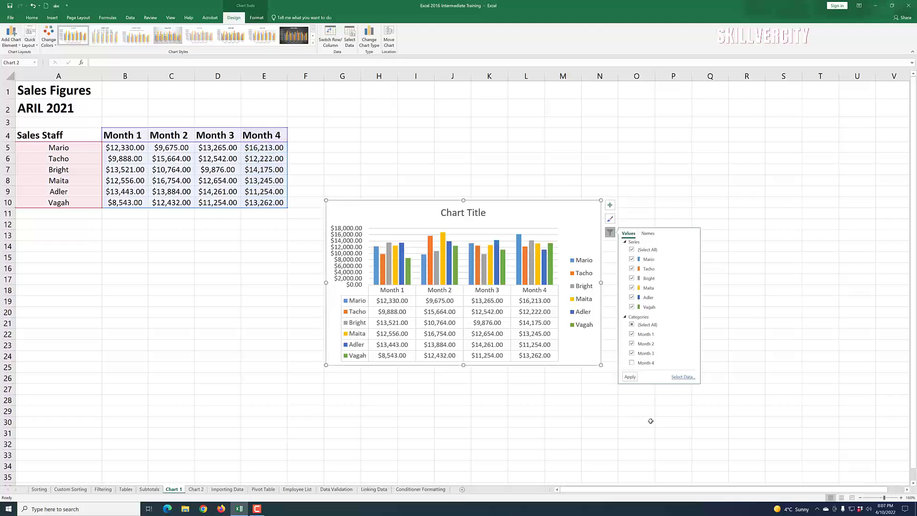
click(631, 377)
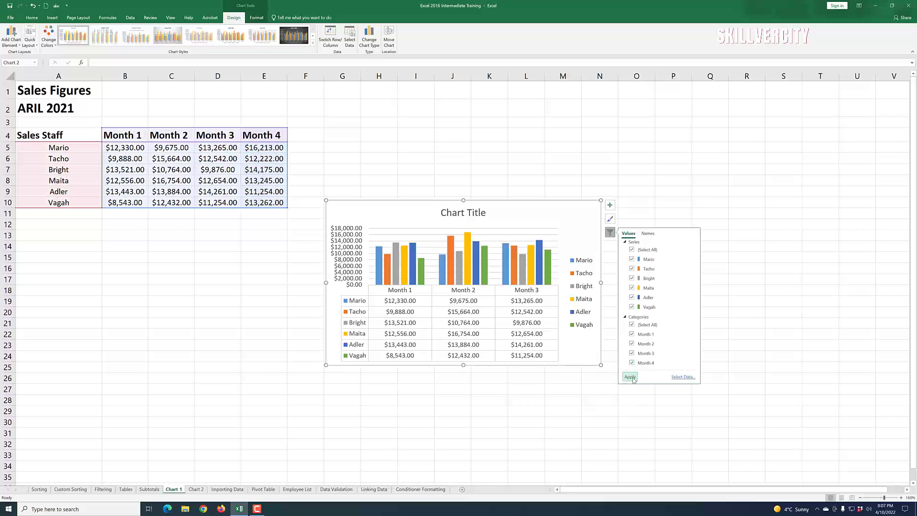
click(631, 377)
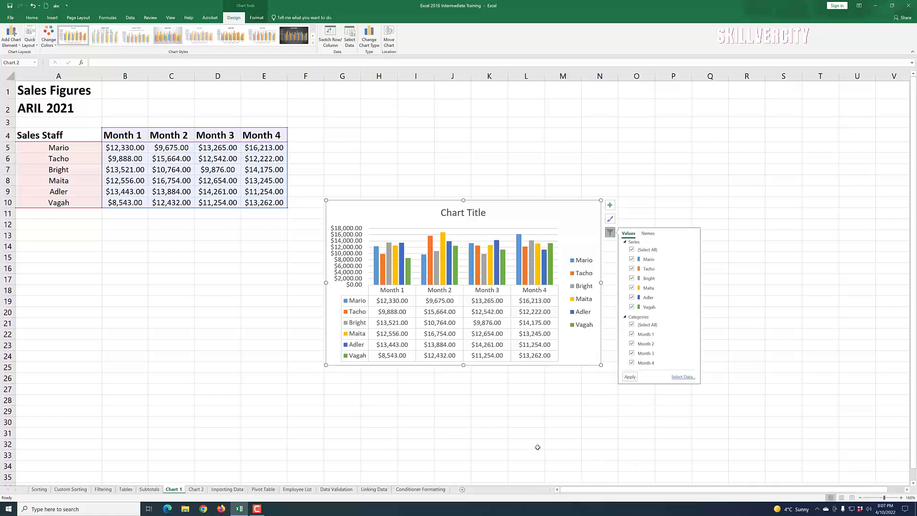
click(540, 424)
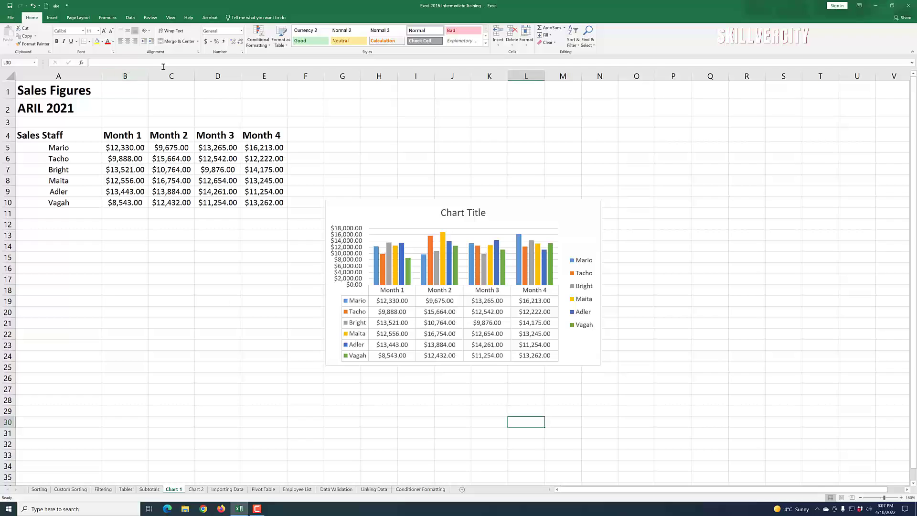
Preview the theme color sets and the gallery of workbook themes for the sales chart without applying any
click(398, 218)
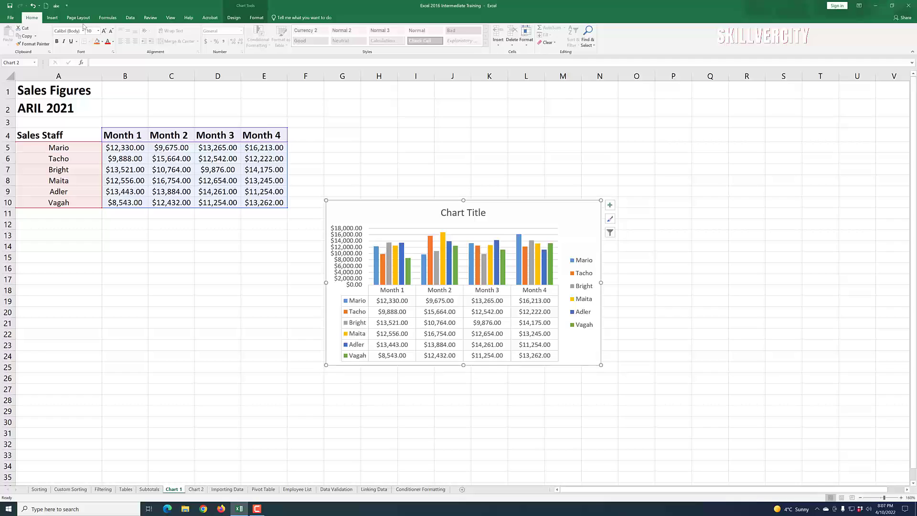
click(79, 18)
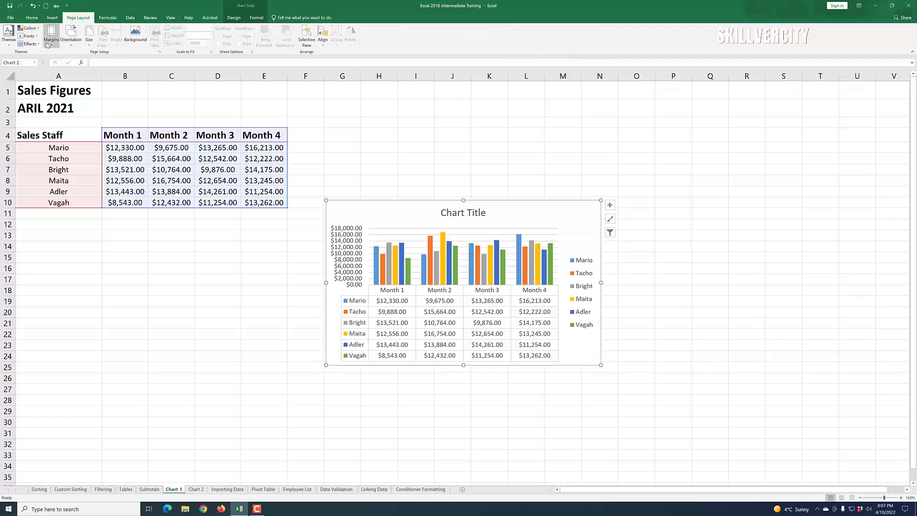
click(38, 29)
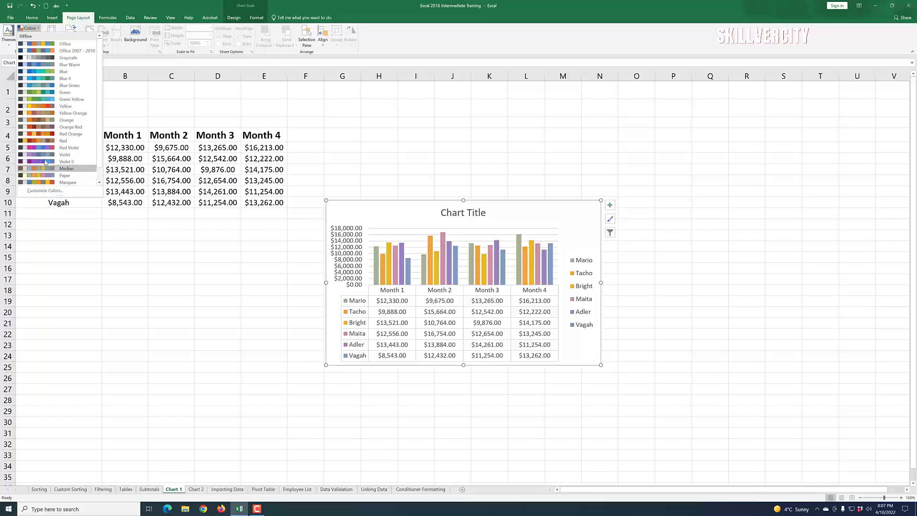
click(75, 19)
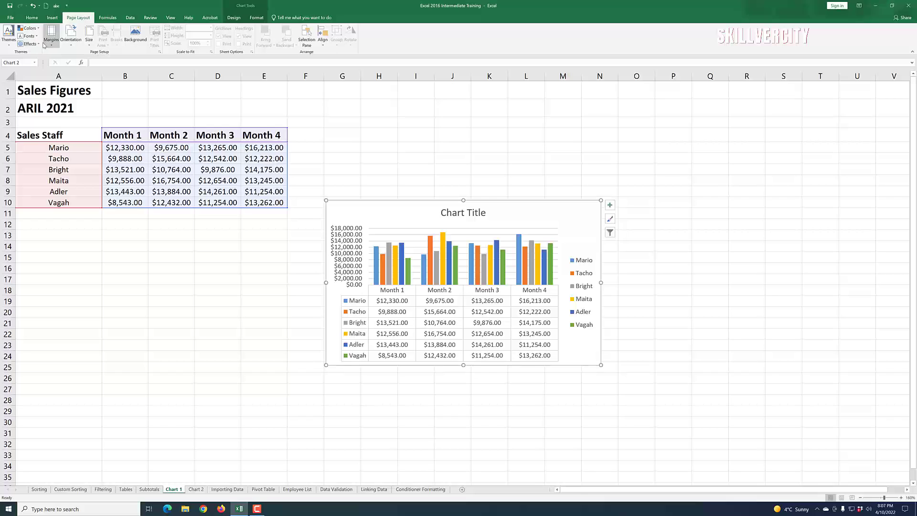
click(8, 37)
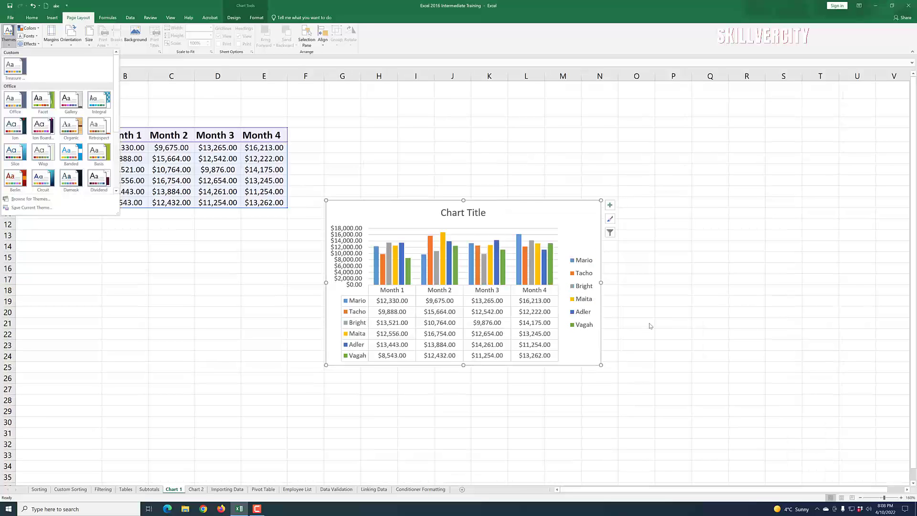
click(652, 325)
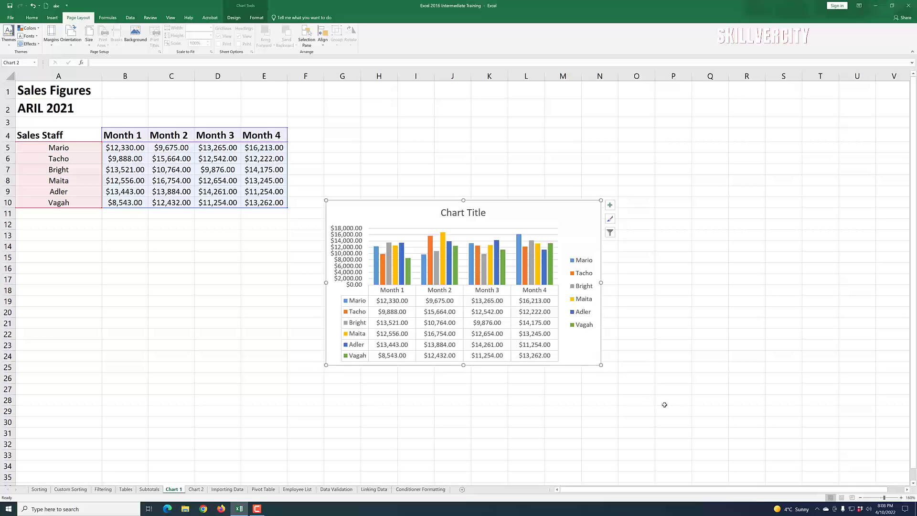
Move the sales chart up beside the data table, with its upper corner at about cell I2, and deselect it
drag(524, 206, 592, 117)
click(328, 279)
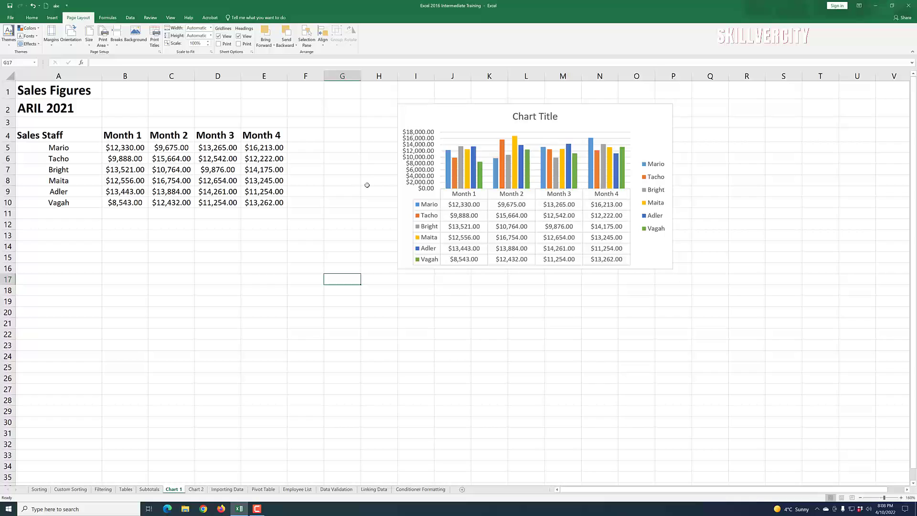
click(116, 149)
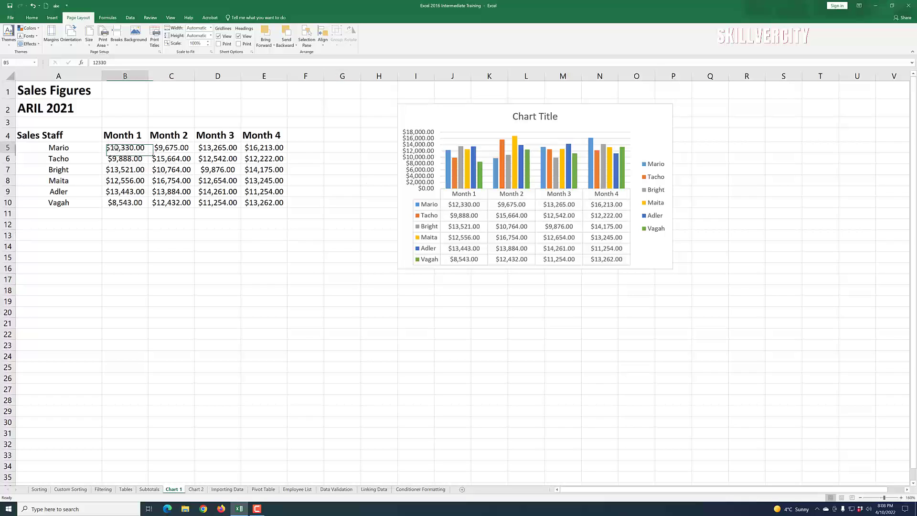
click(166, 149)
click(125, 149)
click(303, 138)
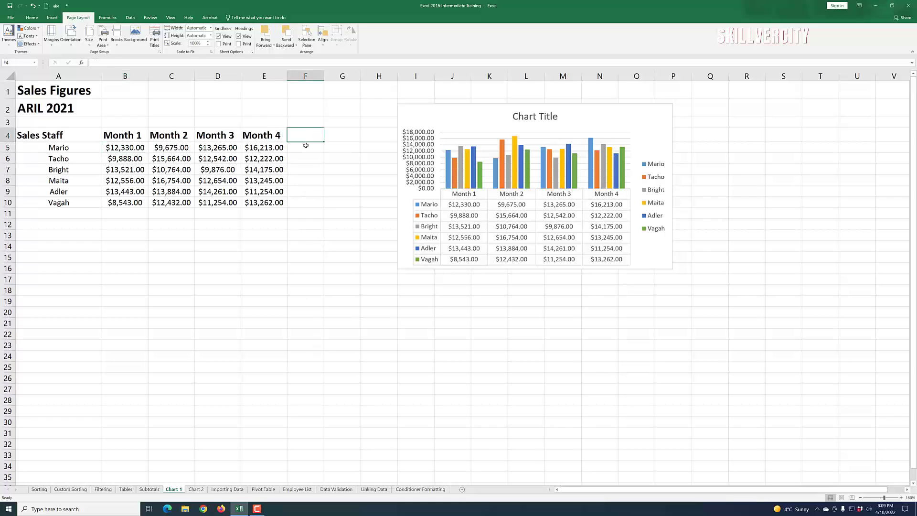
Insert a line sparkline in cell F5 using the data range B5:E5
click(306, 145)
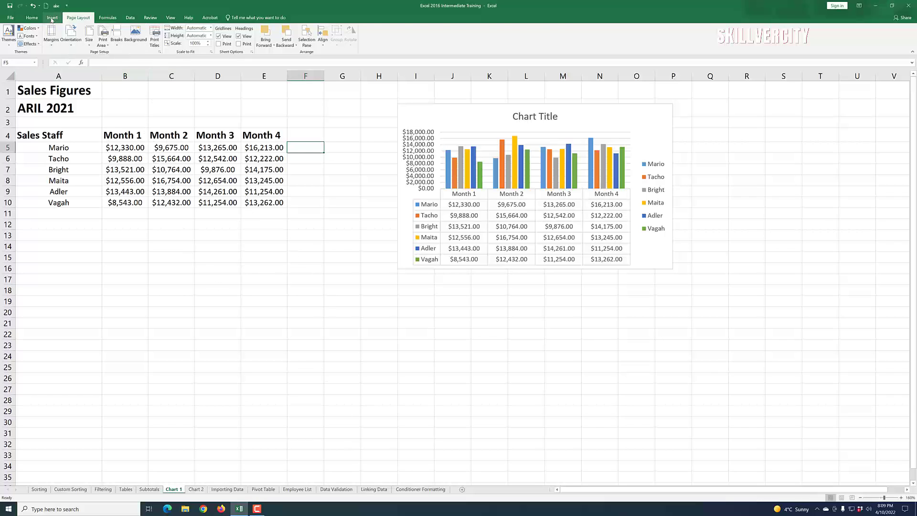
click(52, 18)
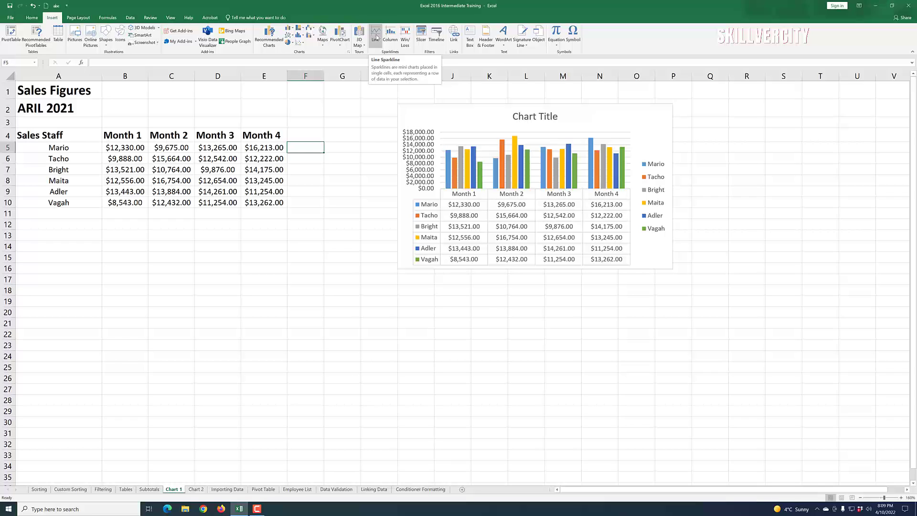
click(376, 37)
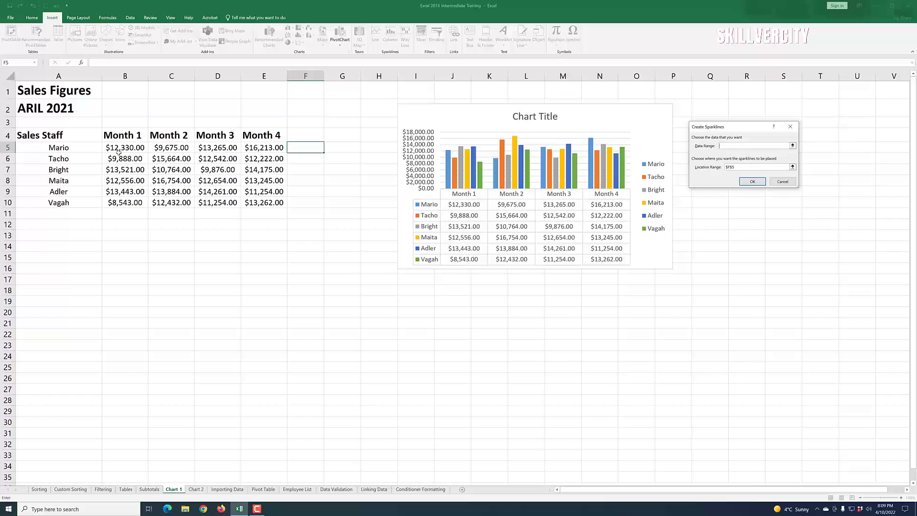
drag(118, 151, 253, 149)
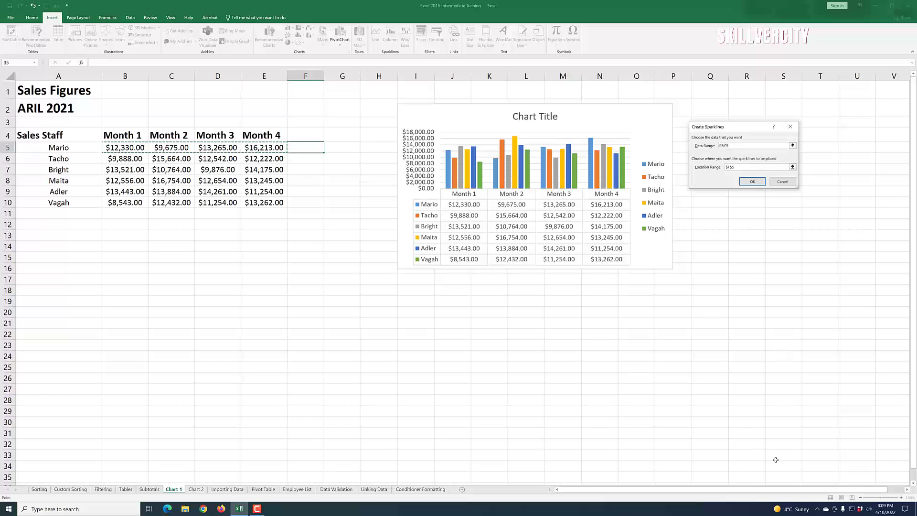
click(752, 182)
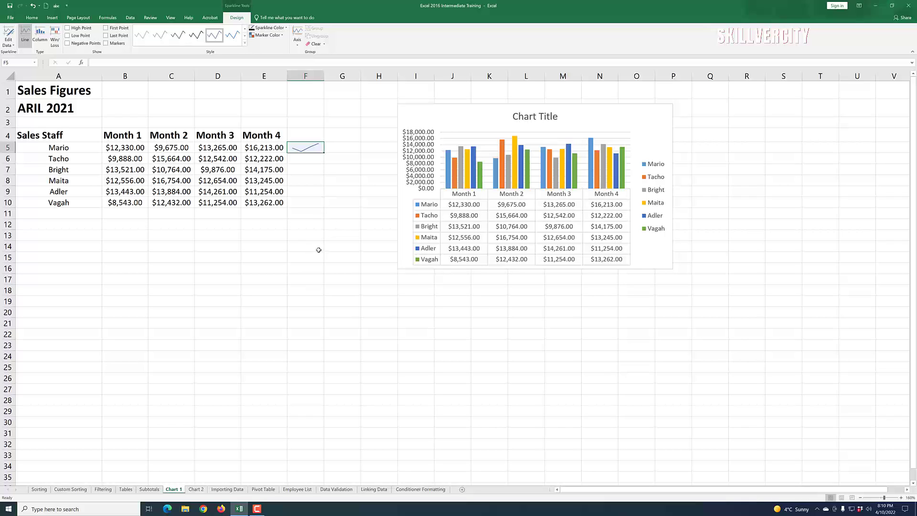
Color the sparkline in F5 green and look through its marker color options
click(287, 28)
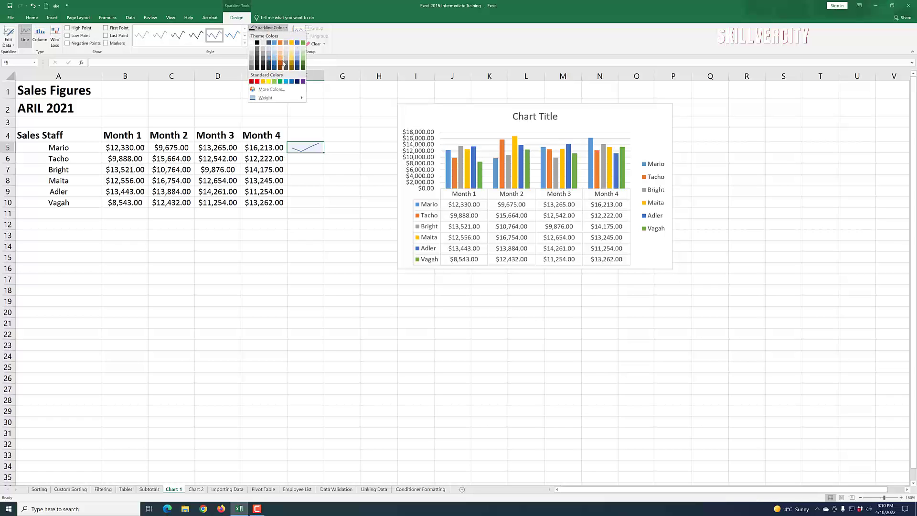
click(303, 43)
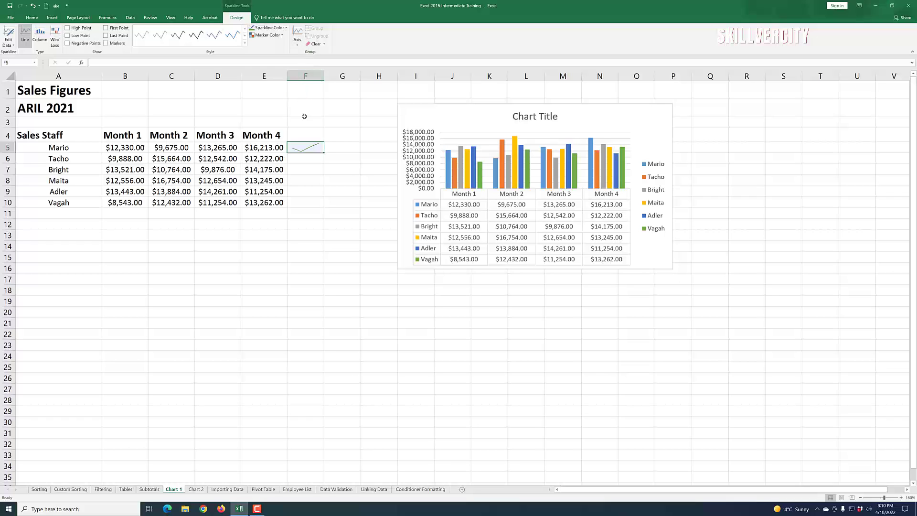
click(283, 36)
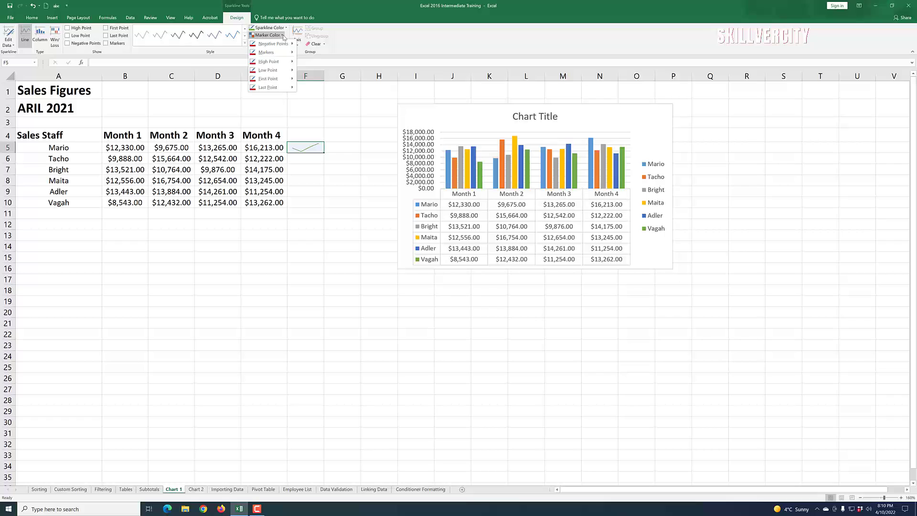
mouse_move(286, 43)
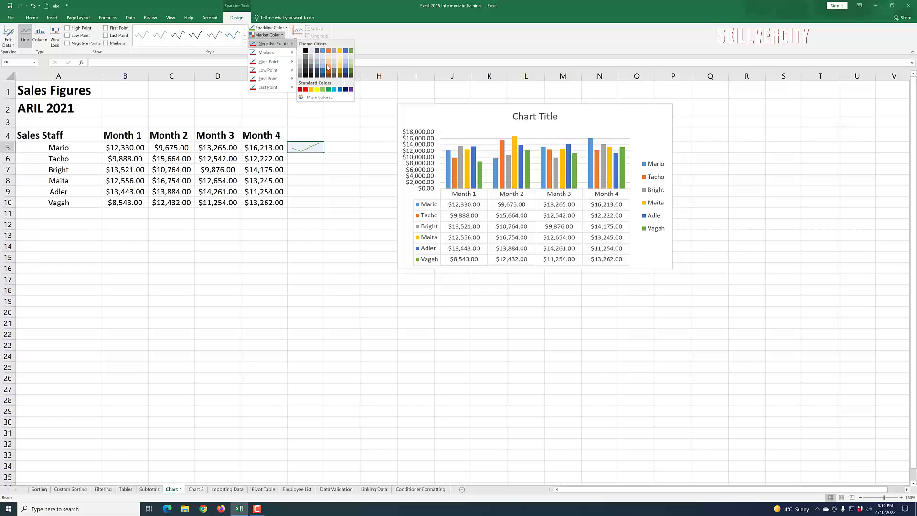
click(355, 8)
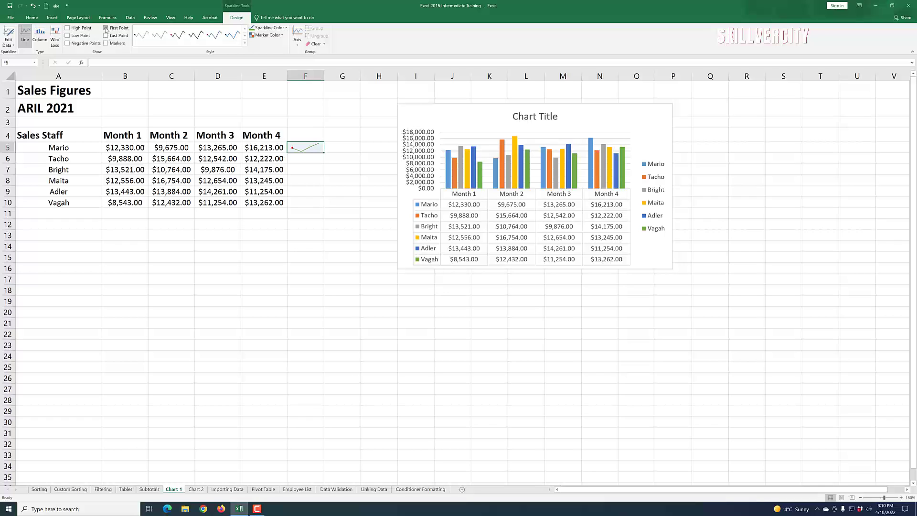
Show all markers on the F5 sparkline and apply a dark style with red markers
click(106, 28)
click(68, 29)
click(68, 36)
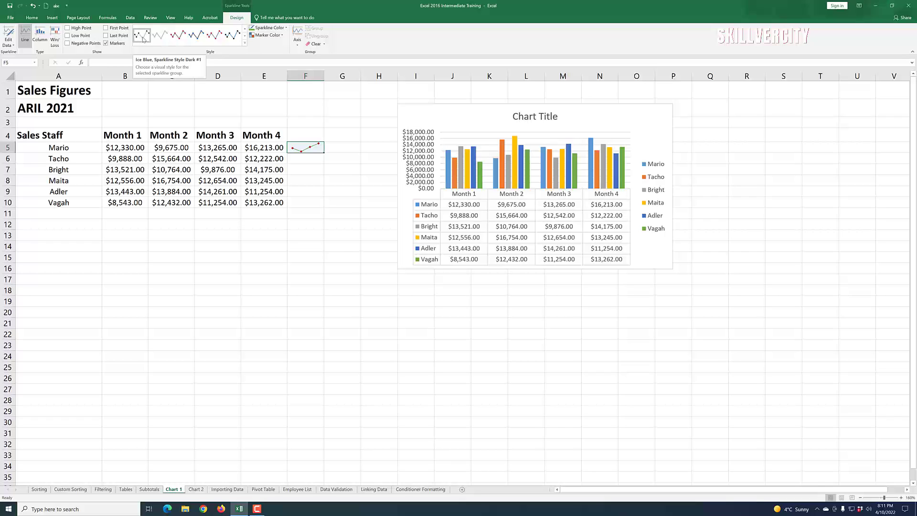
click(233, 36)
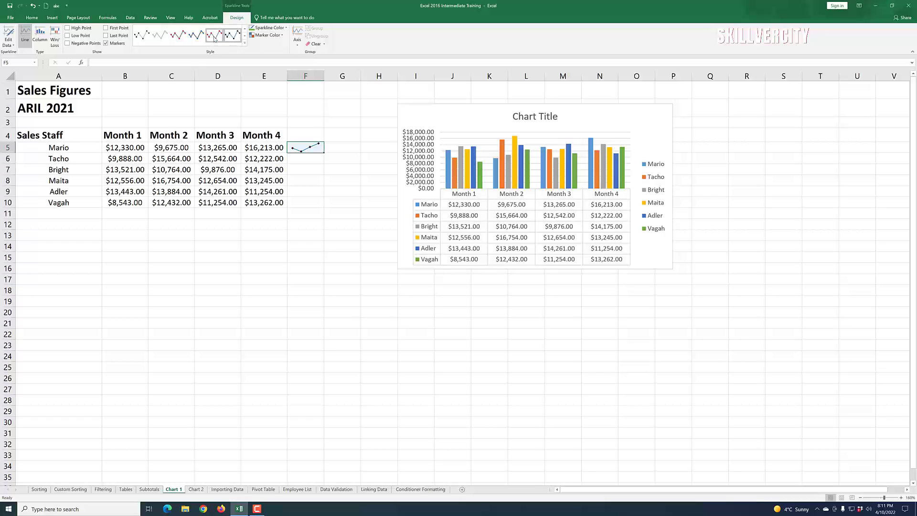
click(181, 40)
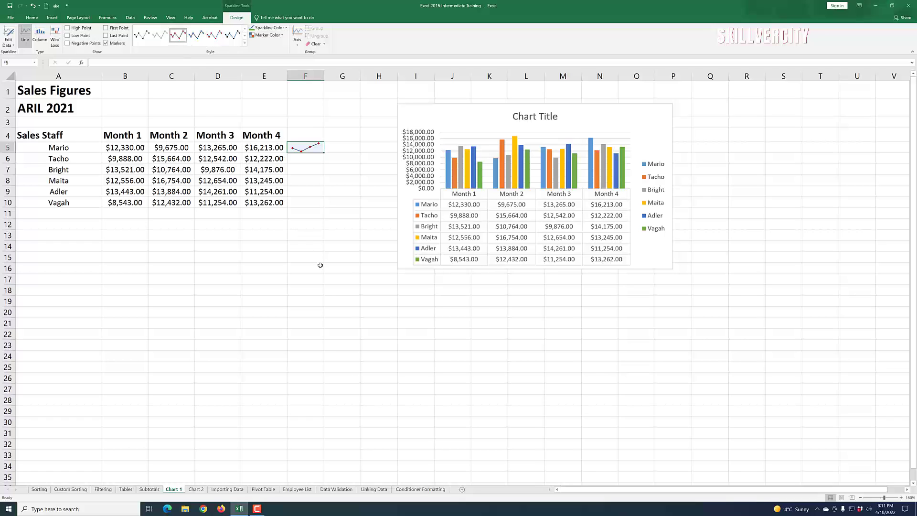
Fill the sparkline from F5 down through F10 to cover all the sales staff rows
click(314, 188)
click(310, 149)
drag(324, 154, 326, 164)
drag(324, 183, 323, 206)
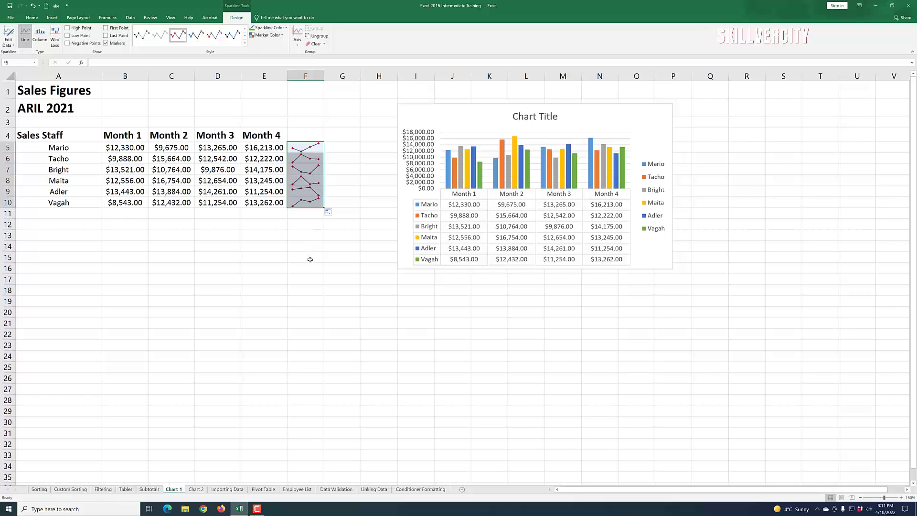
click(327, 267)
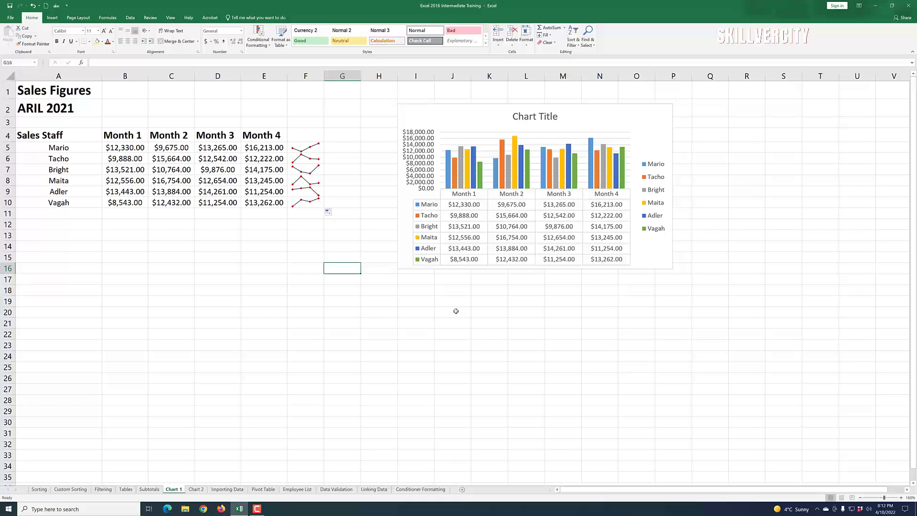
Select the sales chart, examine its print preview, and return to the worksheet without printing
click(501, 215)
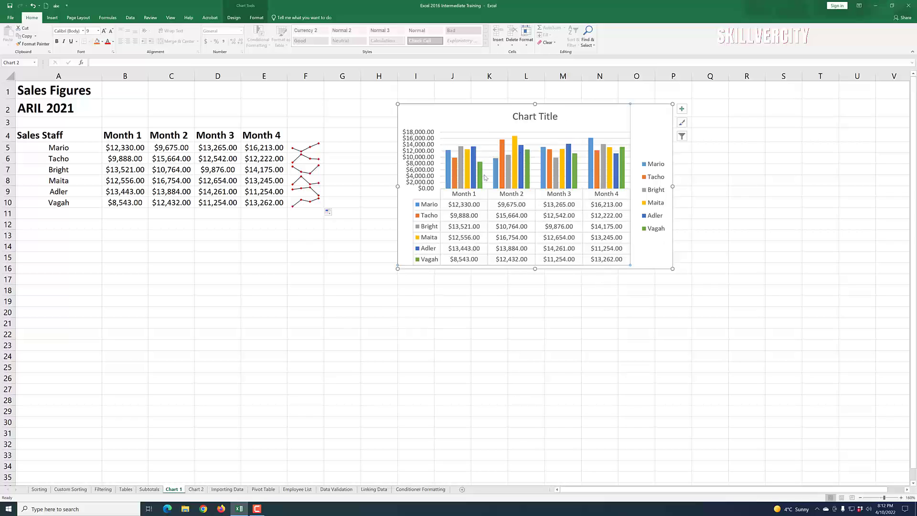
click(11, 21)
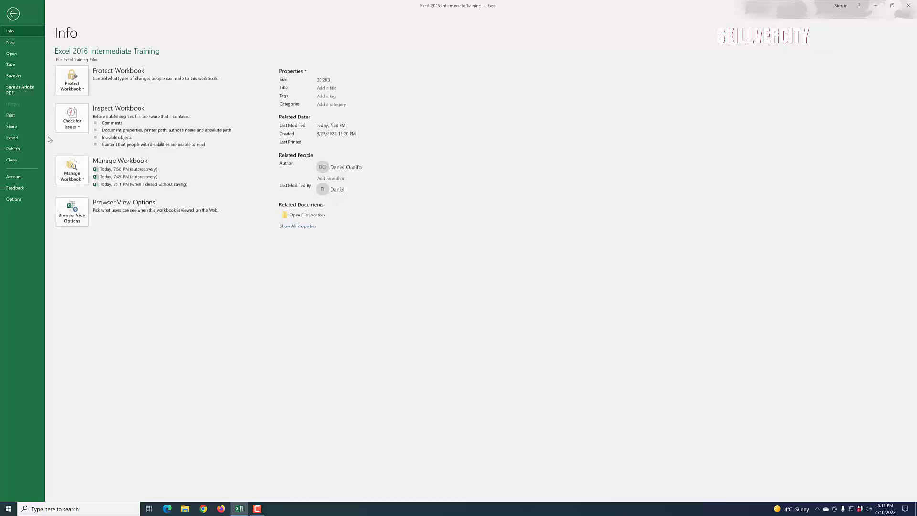
click(16, 118)
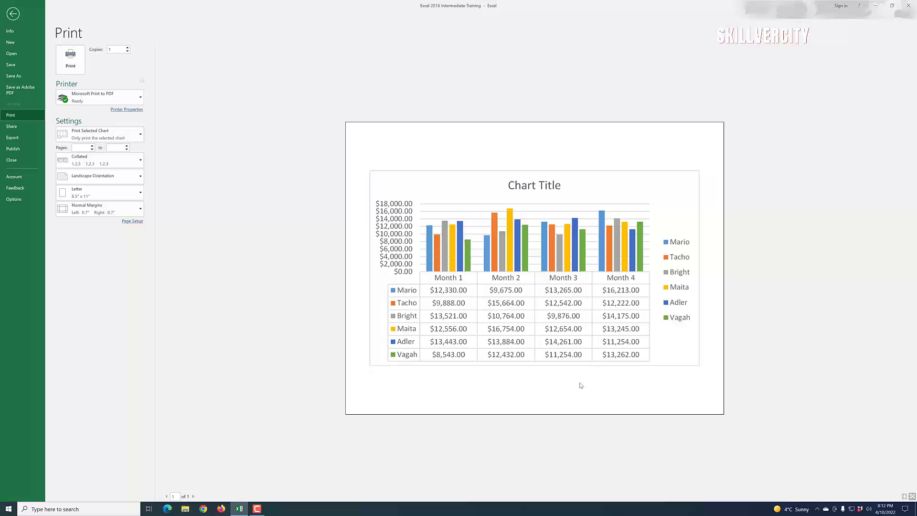
click(21, 19)
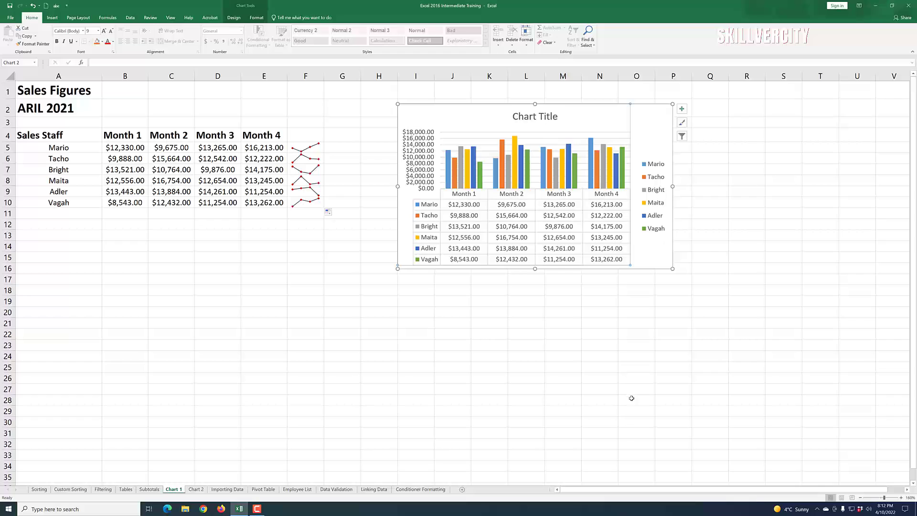
click(257, 509)
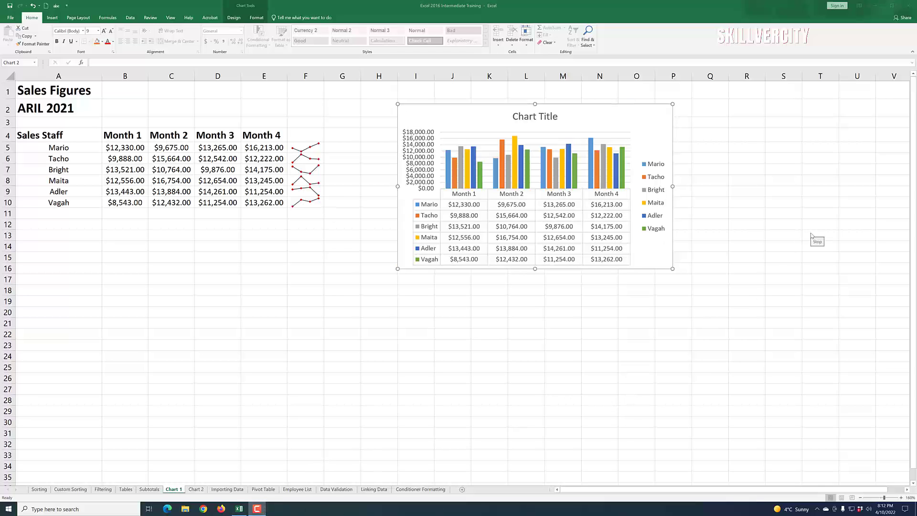